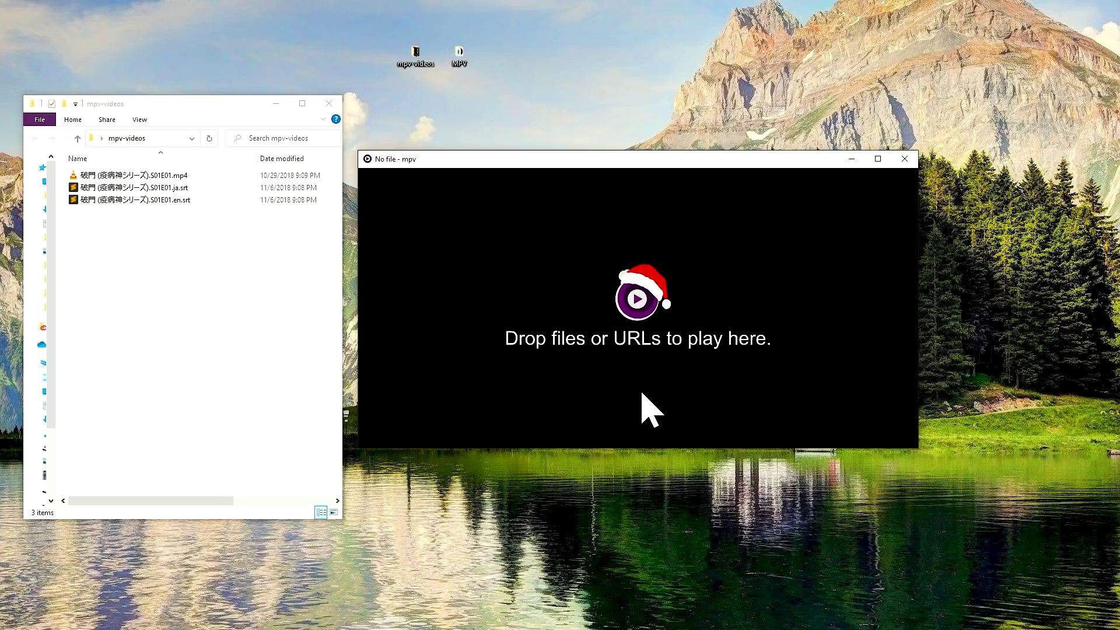
Step: Load the episode .mp4 into mpv, then shrink and move its window to the upper right
left_click_drag(150, 175, 661, 360)
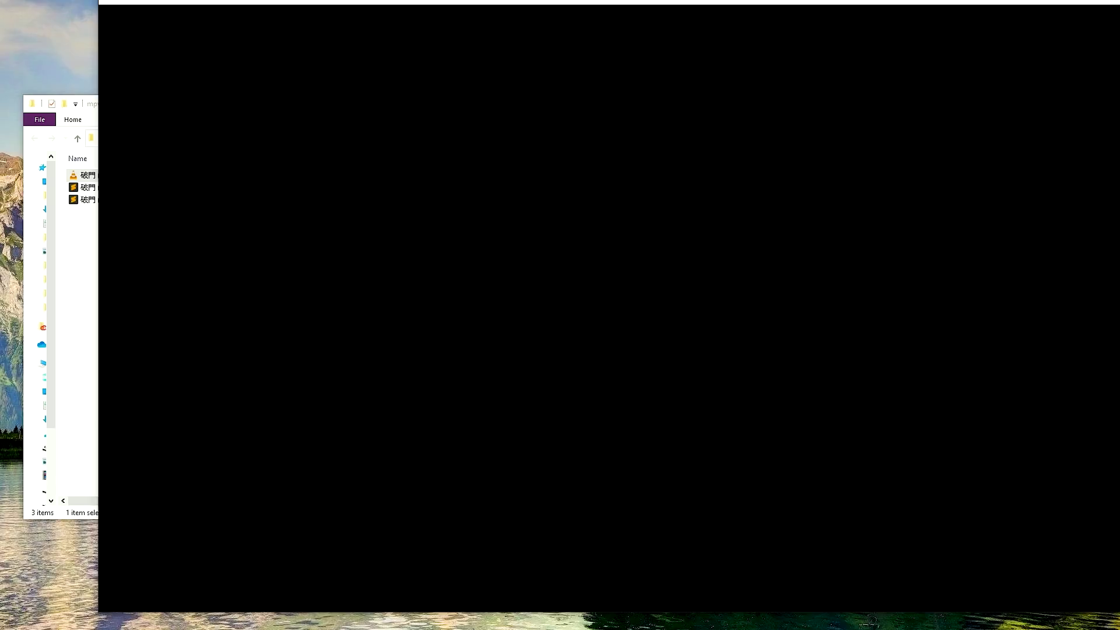
left_click_drag(1118, 3, 727, 242)
left_click_drag(606, 257, 857, 133)
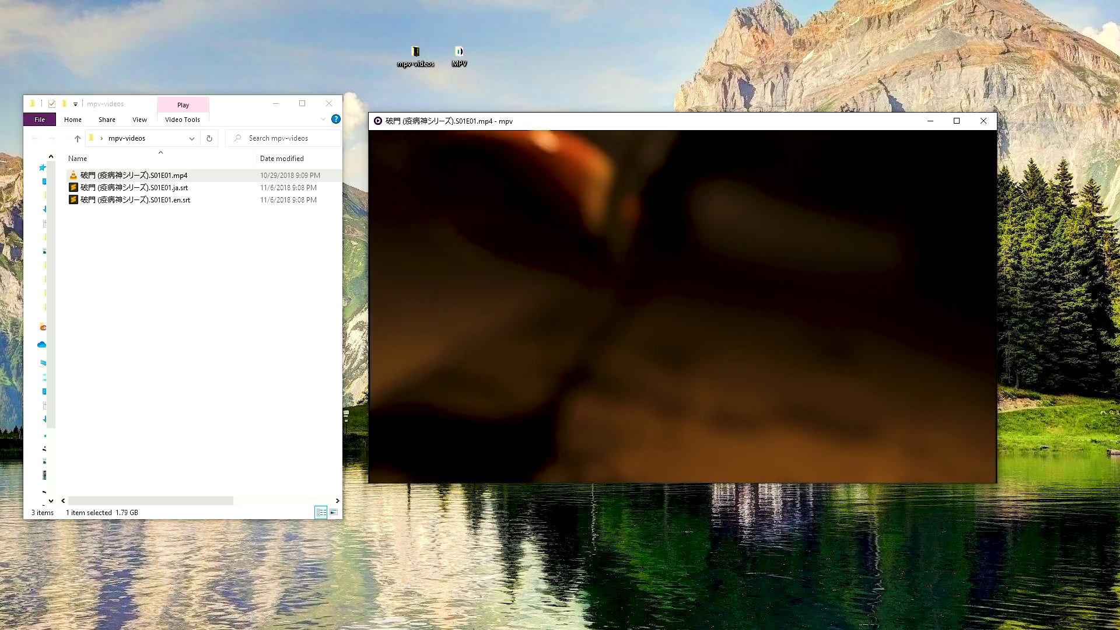
Step: Switch the subtitles to the Japanese track 2/2 and close the video folder window
left_click(932, 478)
left_click(934, 480)
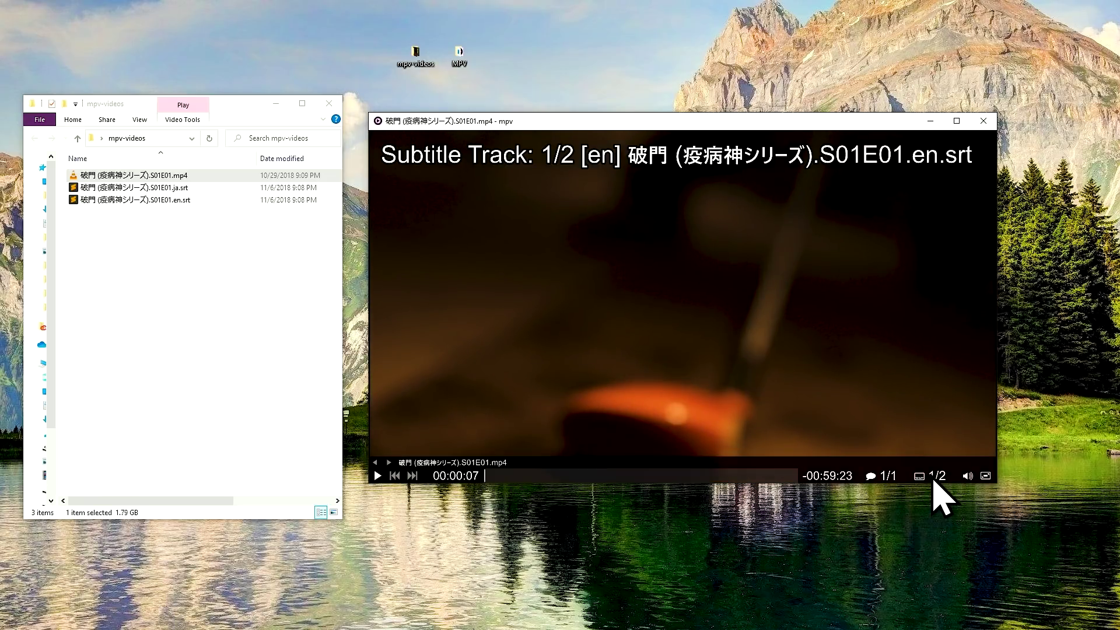
left_click(934, 479)
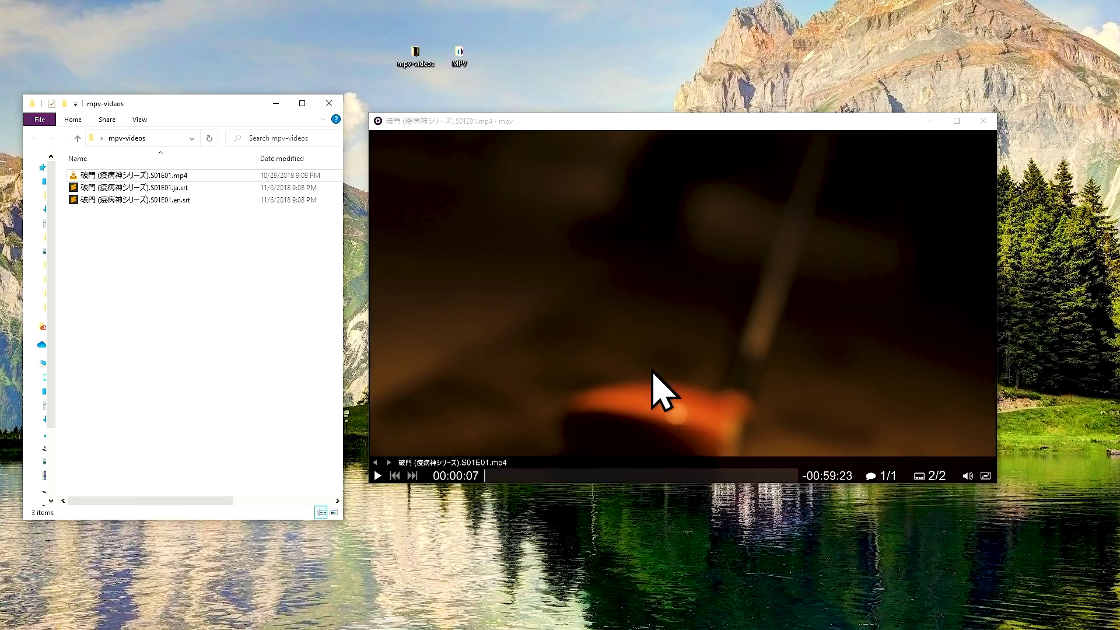
left_click(327, 116)
left_click(329, 103)
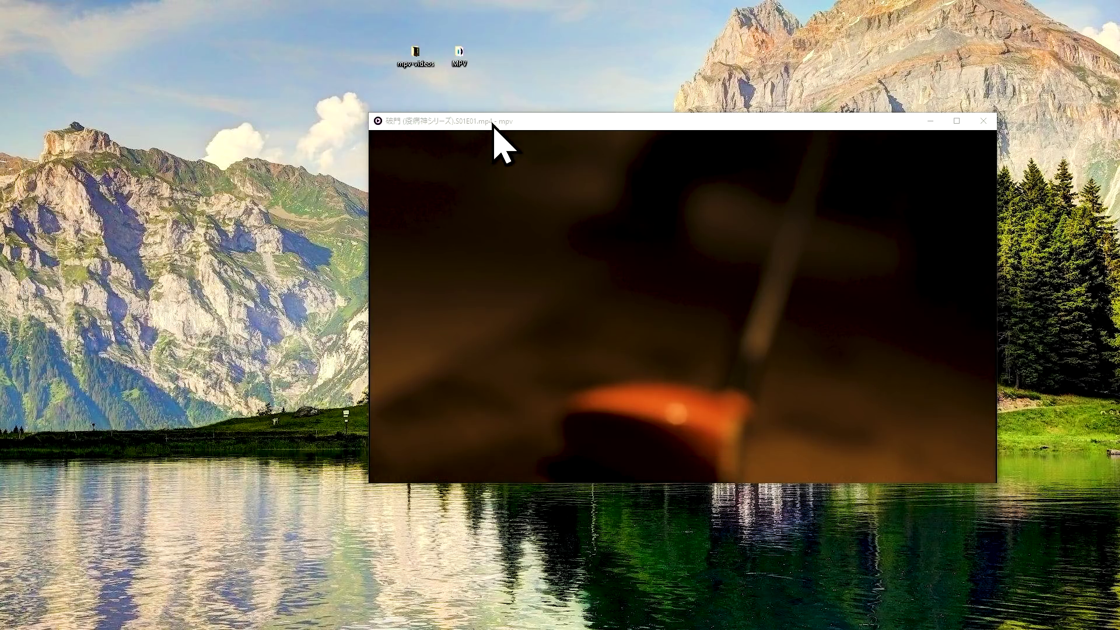
Step: Move the player left, seek to about 19:28, and start a card from the 19:32 line 橋本っちゅう組合長は
left_click_drag(545, 124, 227, 140)
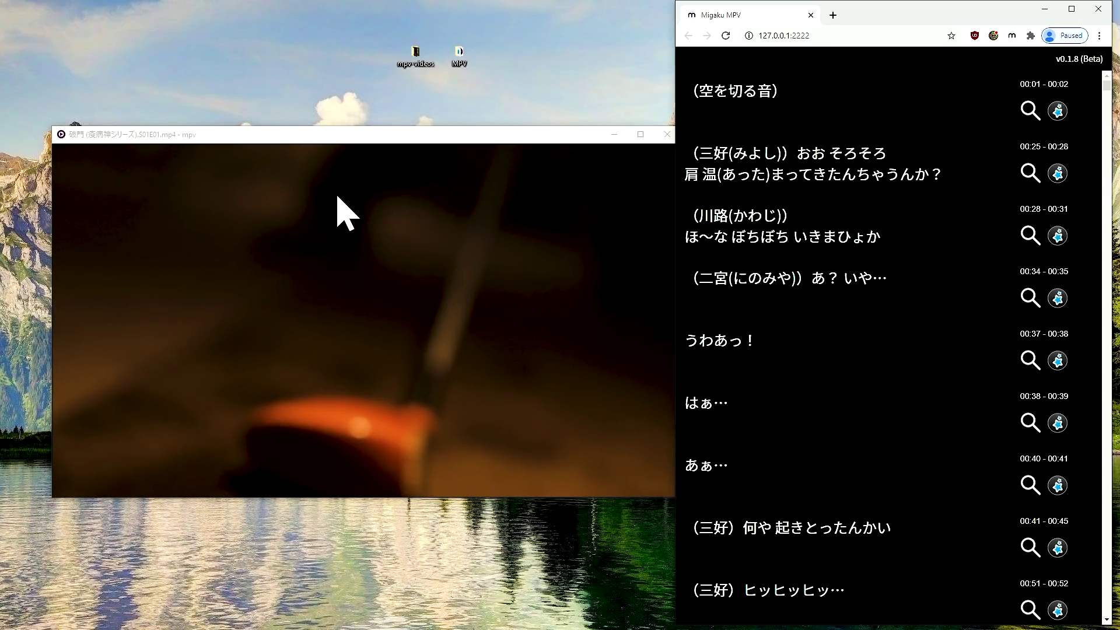
mouse_move(326, 381)
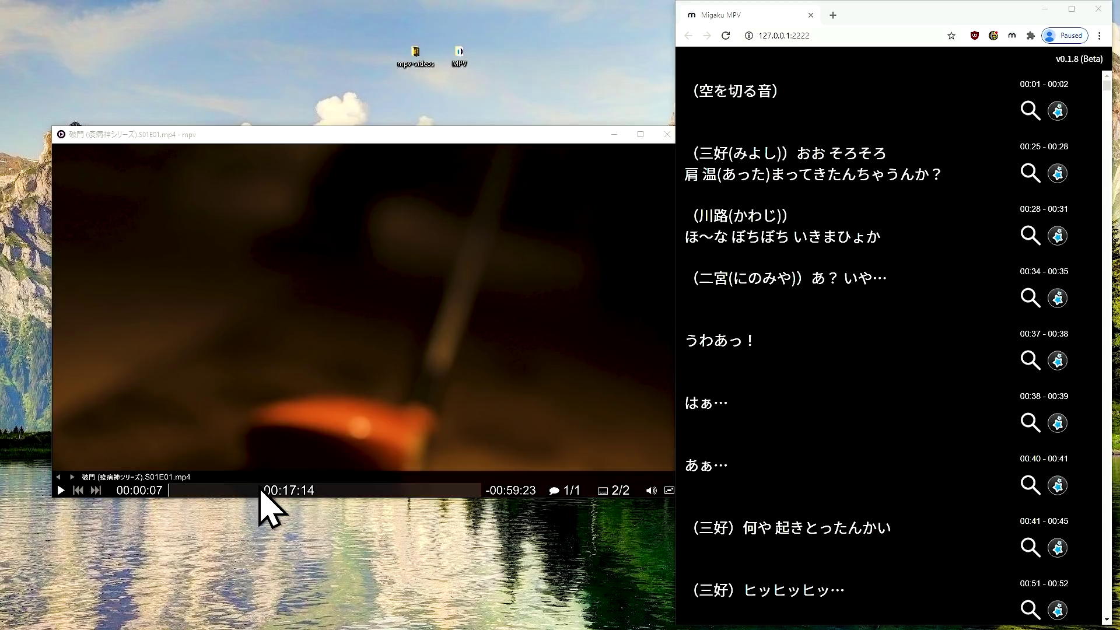
left_click(261, 490)
left_click(272, 490)
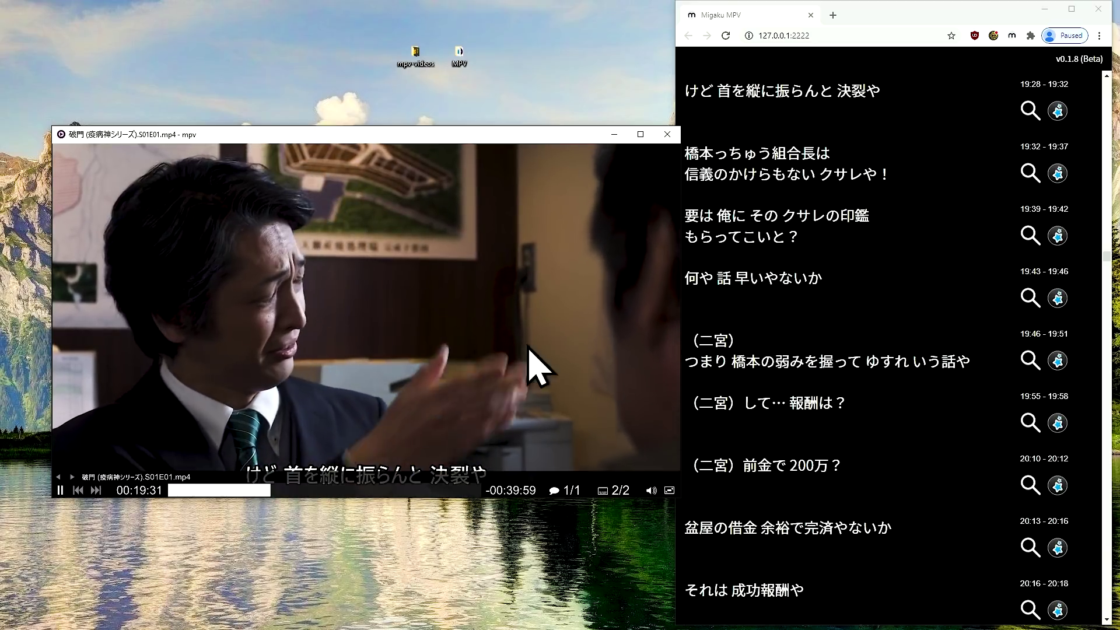
left_click(812, 308)
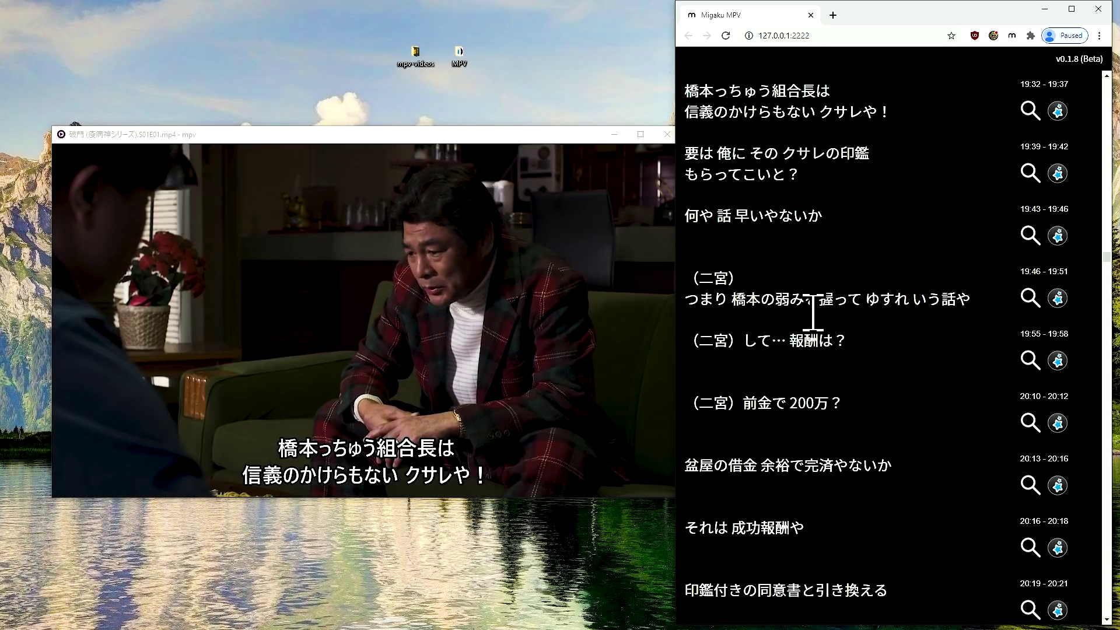
left_click(1058, 112)
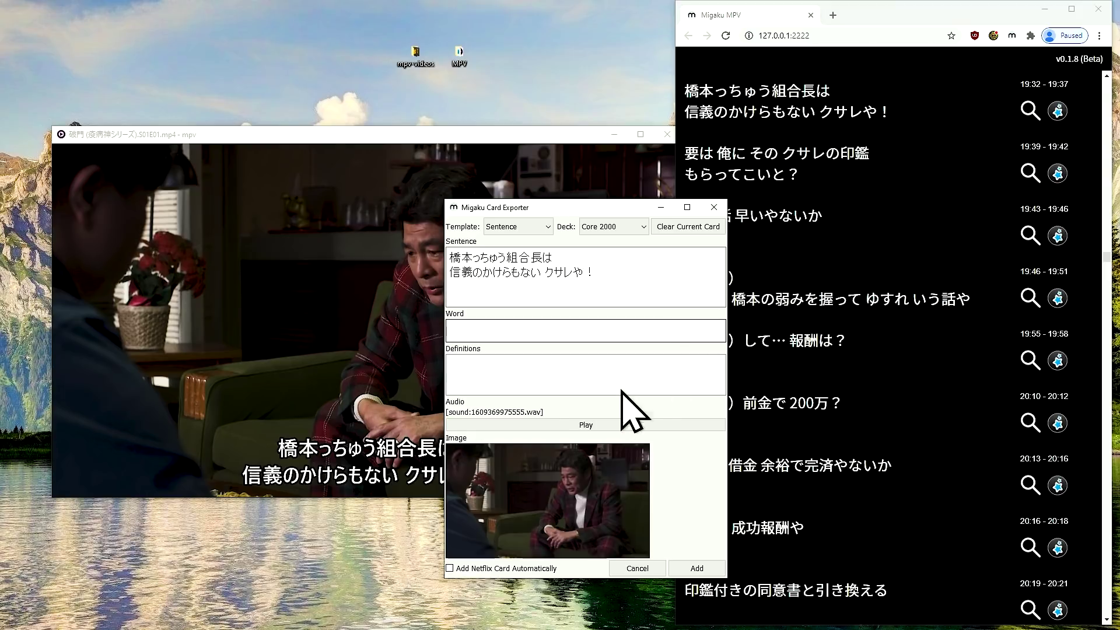
Step: Check the clip's audio, add the sentence card, and view the back of its preview
left_click(588, 425)
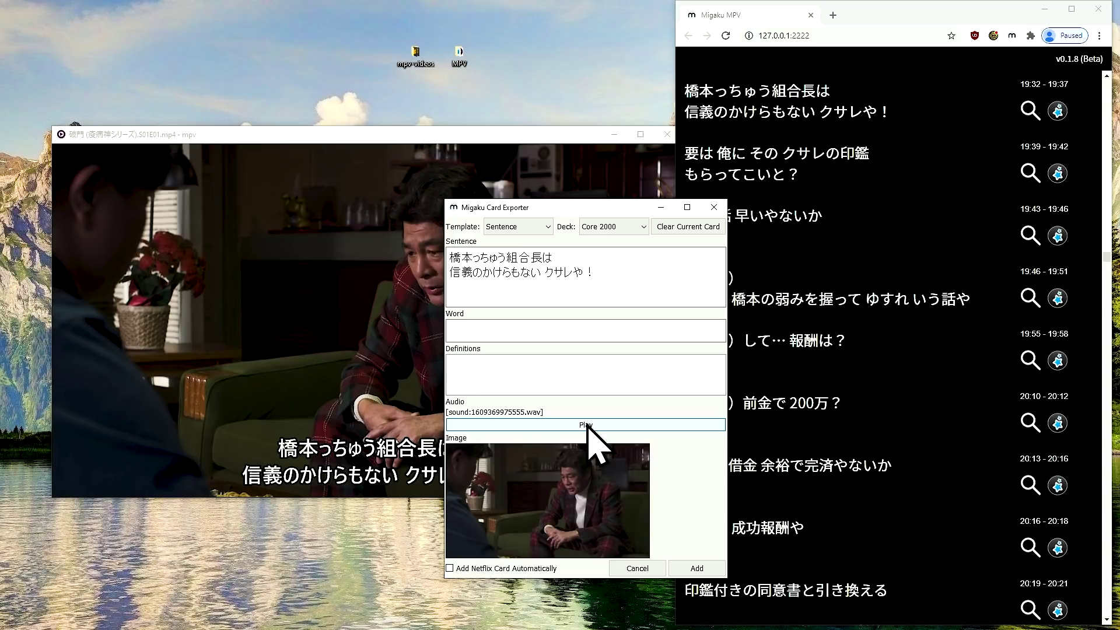
left_click(697, 568)
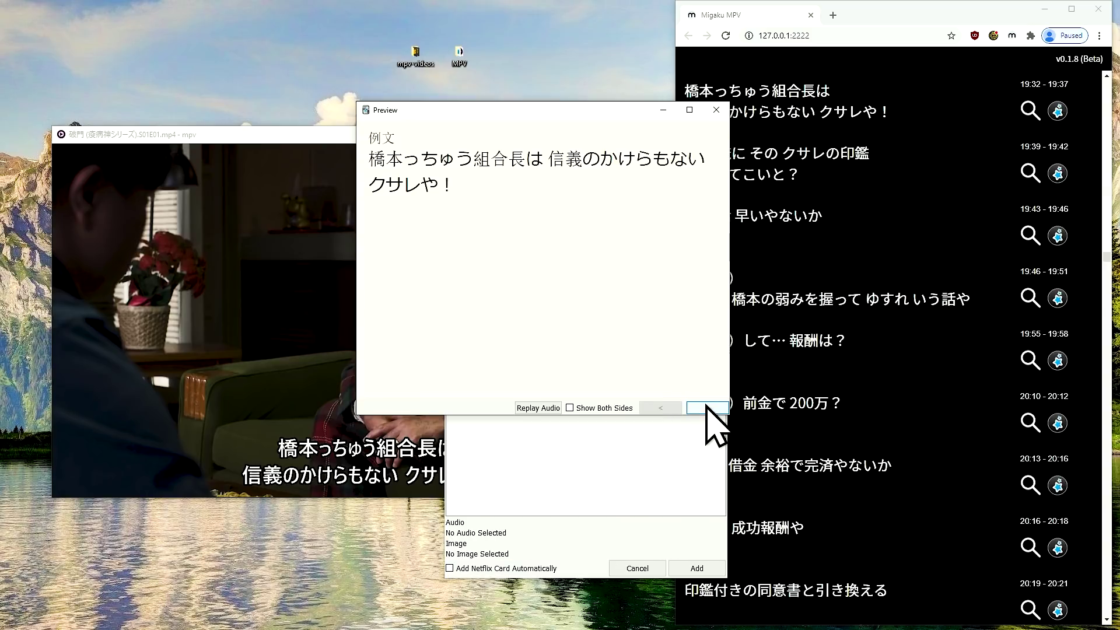
left_click(707, 407)
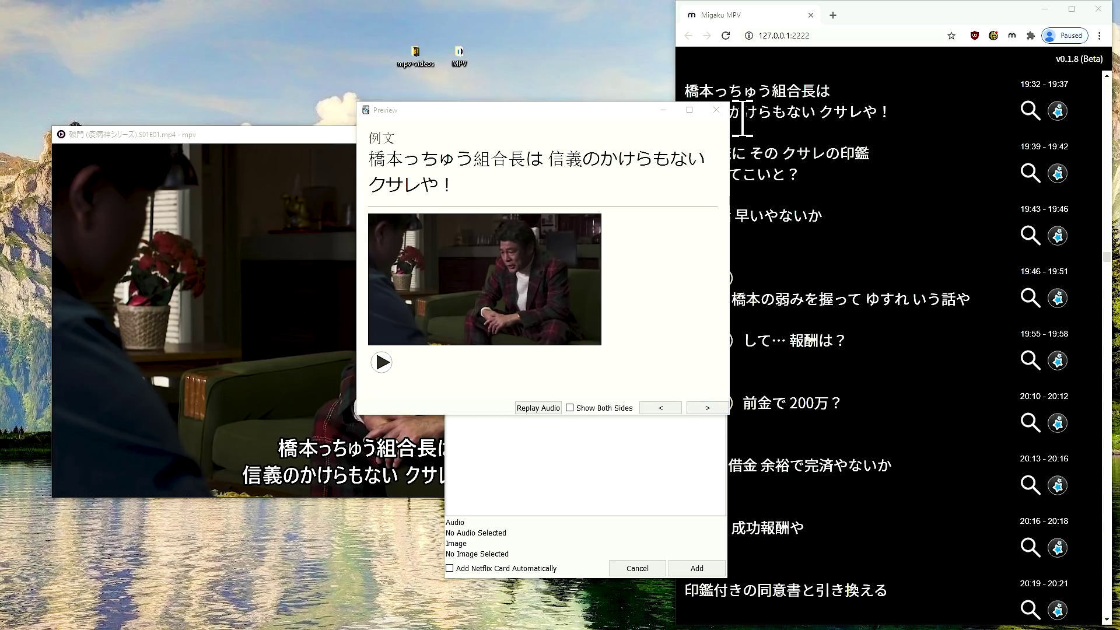
Step: Close the preview and Card Exporter, then jump to the 19:43 line 何や 話 早いやないか
left_click(722, 115)
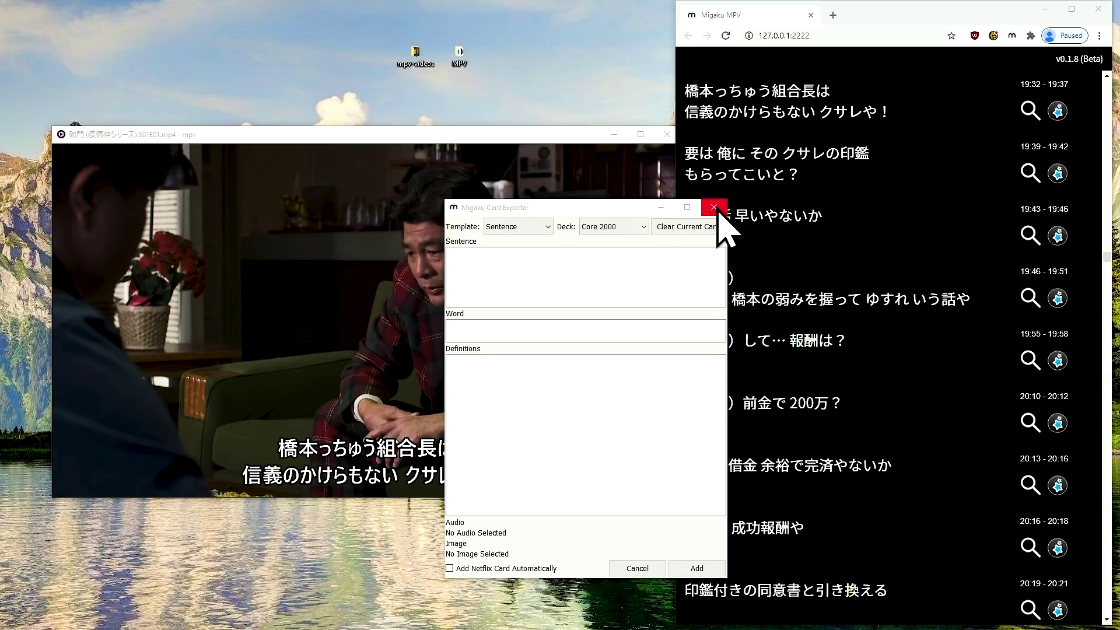
left_click(718, 197)
left_click(1059, 229)
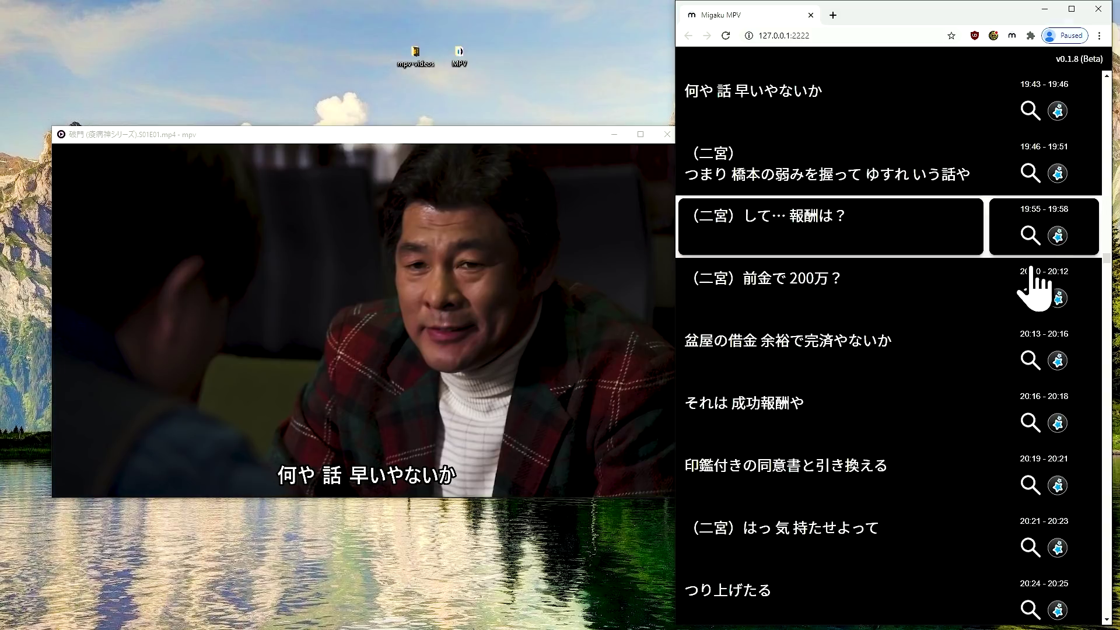
Step: Export the 20:10 two-line card 報酬は？ / 前金で 200万？ after checking its audio
left_click(1058, 299)
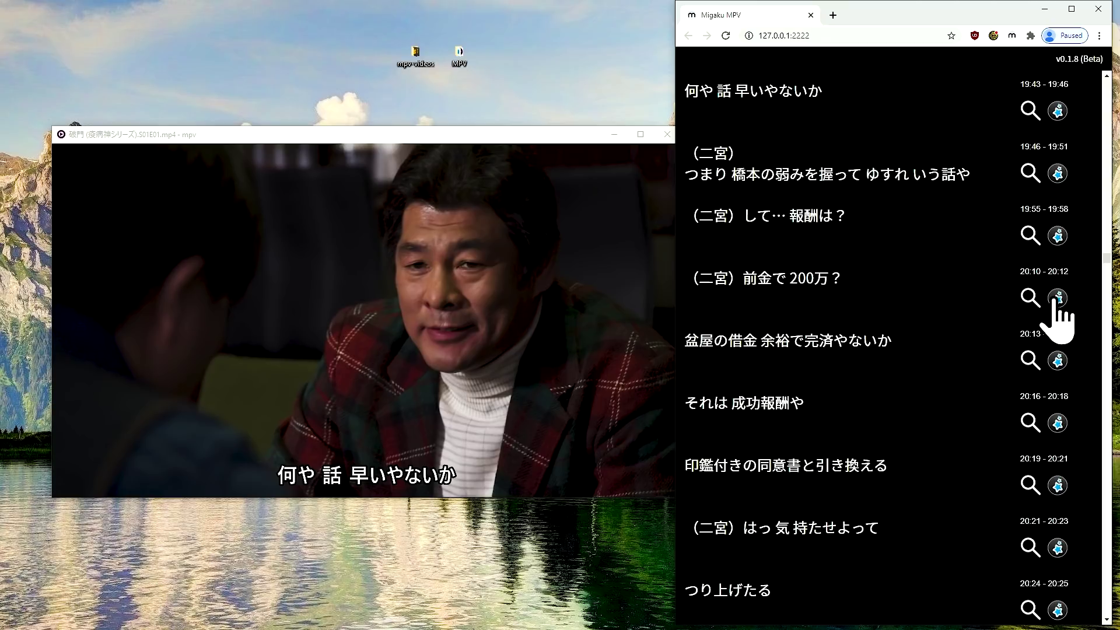
left_click(583, 443)
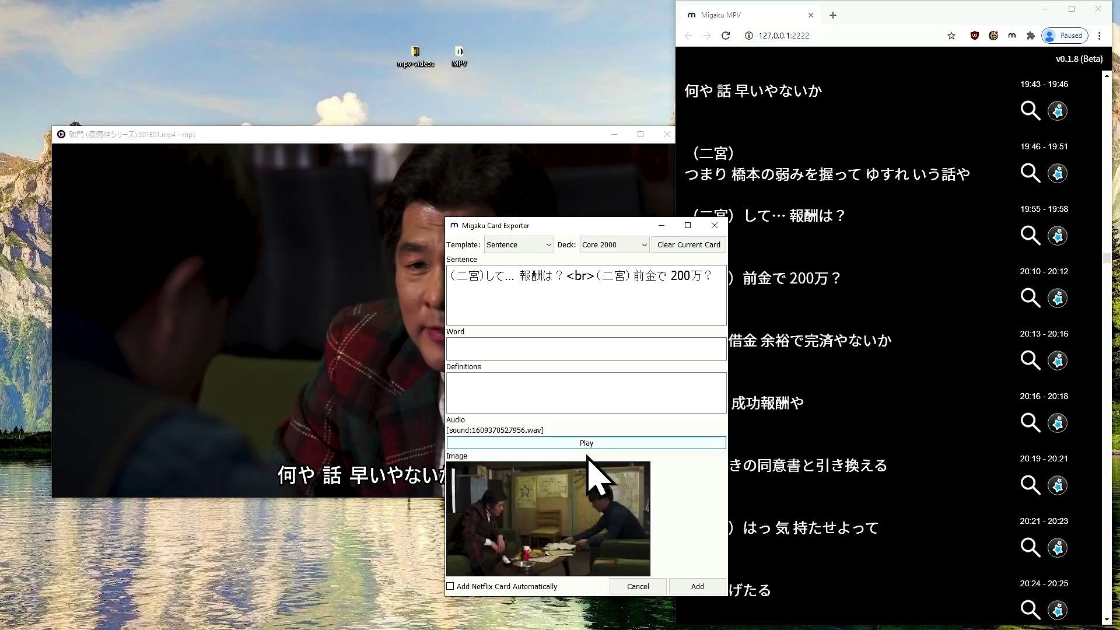
left_click(690, 585)
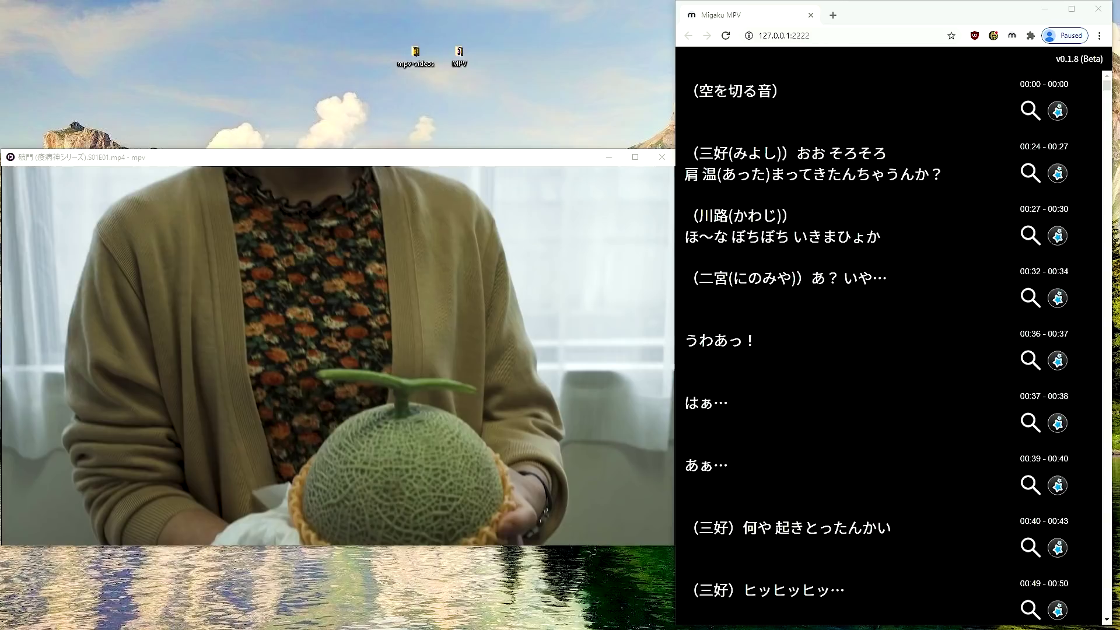
Step: Resume playback and sync the Japanese subtitles to Audio Track 1
left_click(270, 396)
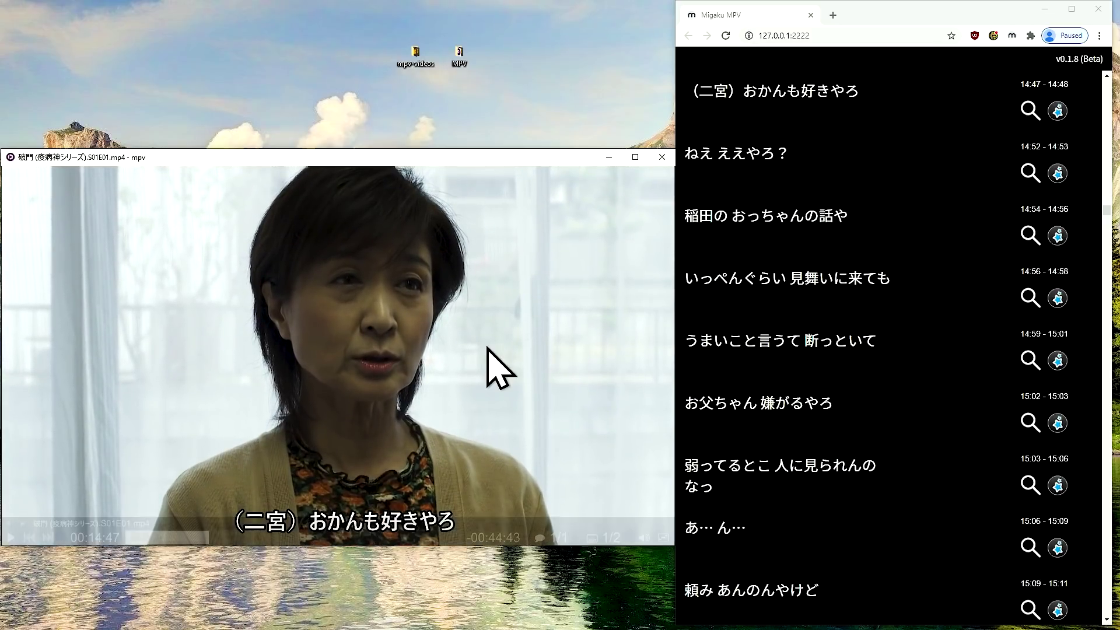
key("n")
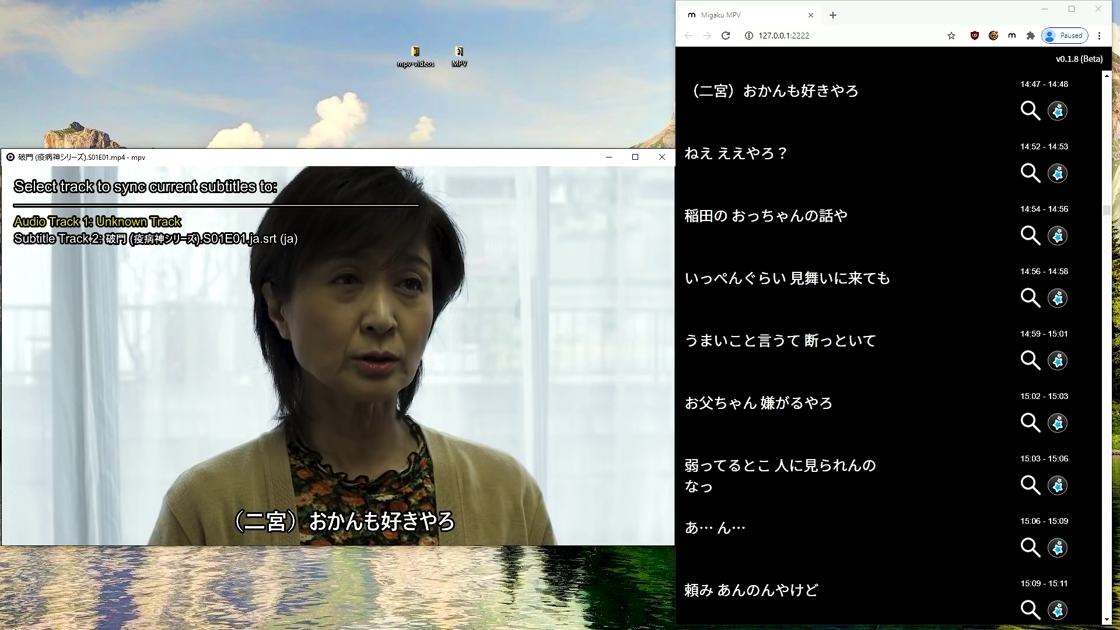
key("Return")
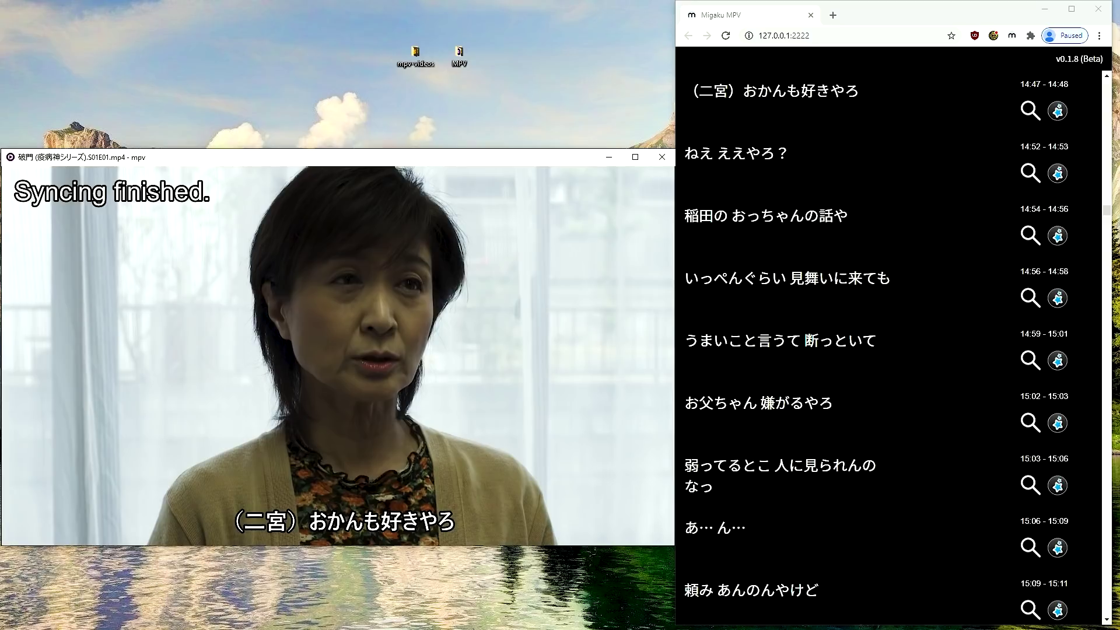
left_click_drag(539, 337, 537, 320)
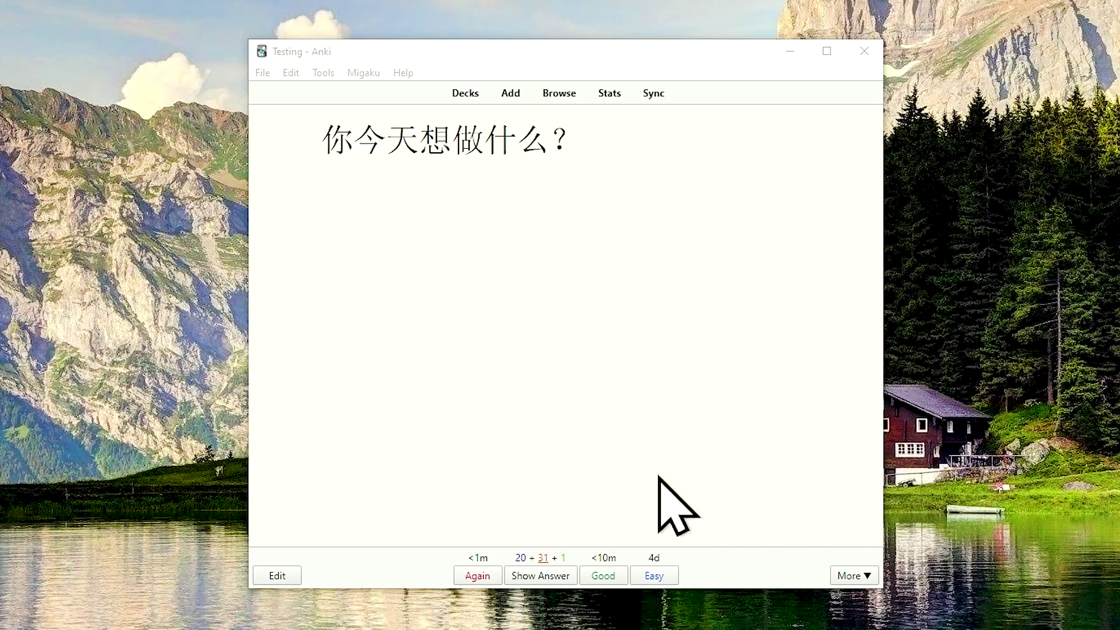
Step: Reveal the first card's answer and rate it and the following ten cards Good
left_click(547, 578)
left_click(551, 579)
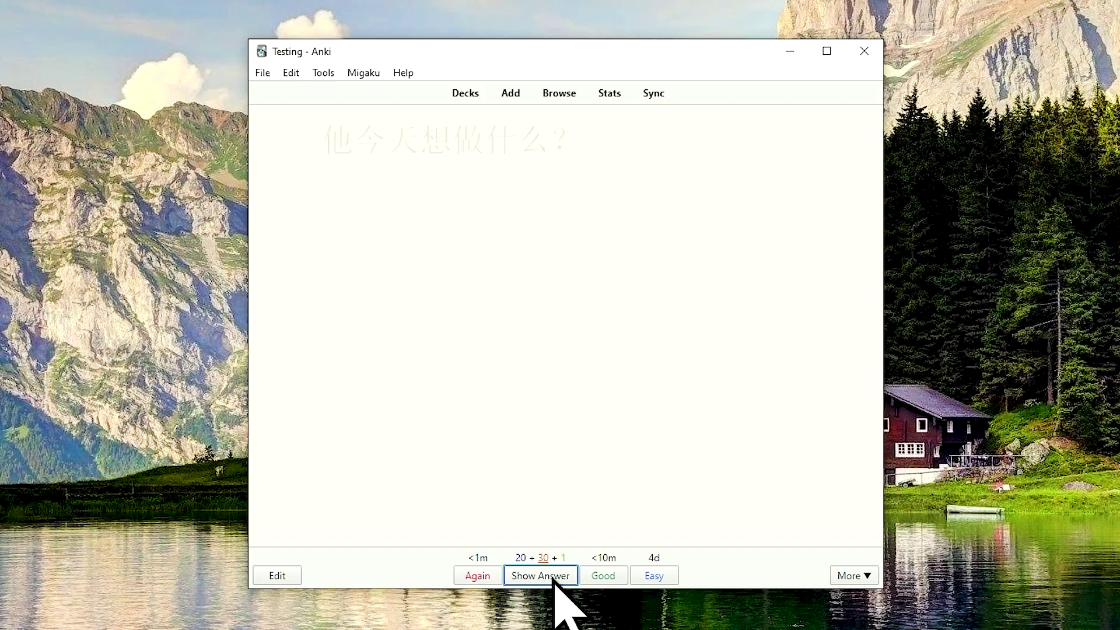
left_click(604, 577)
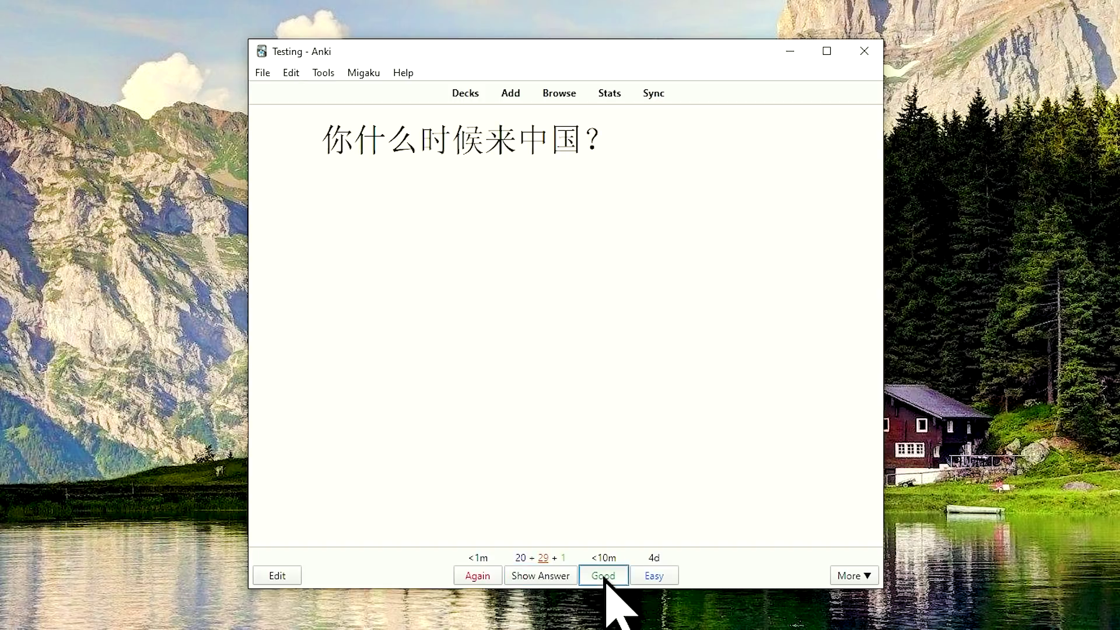
left_click(604, 577)
left_click(604, 576)
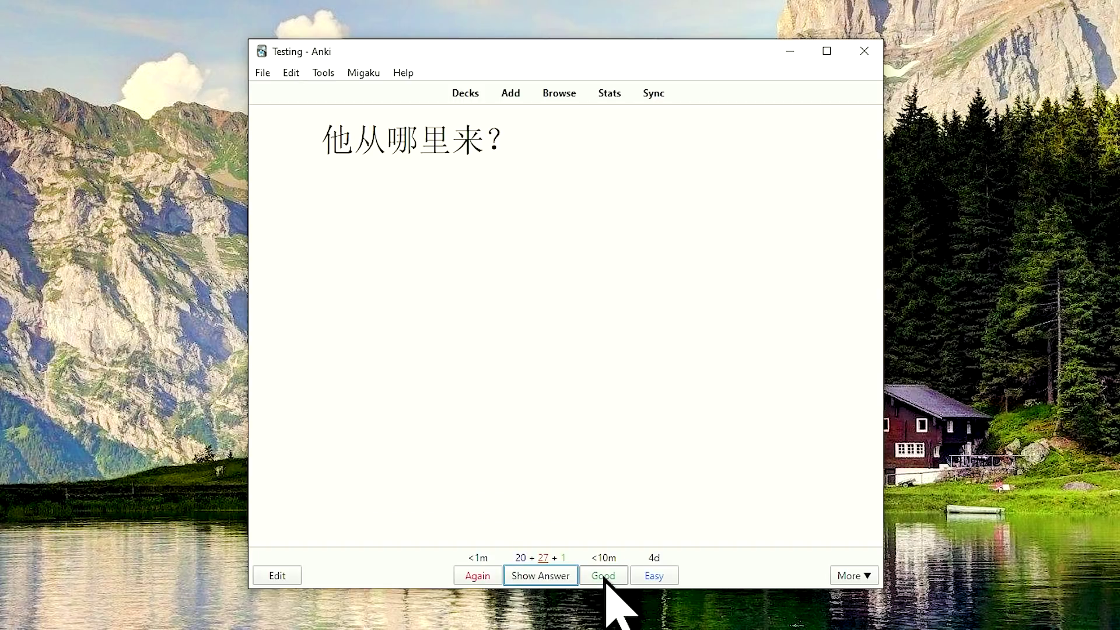
left_click(604, 577)
left_click(604, 576)
left_click(604, 576)
left_click(604, 577)
left_click(604, 577)
left_click(604, 577)
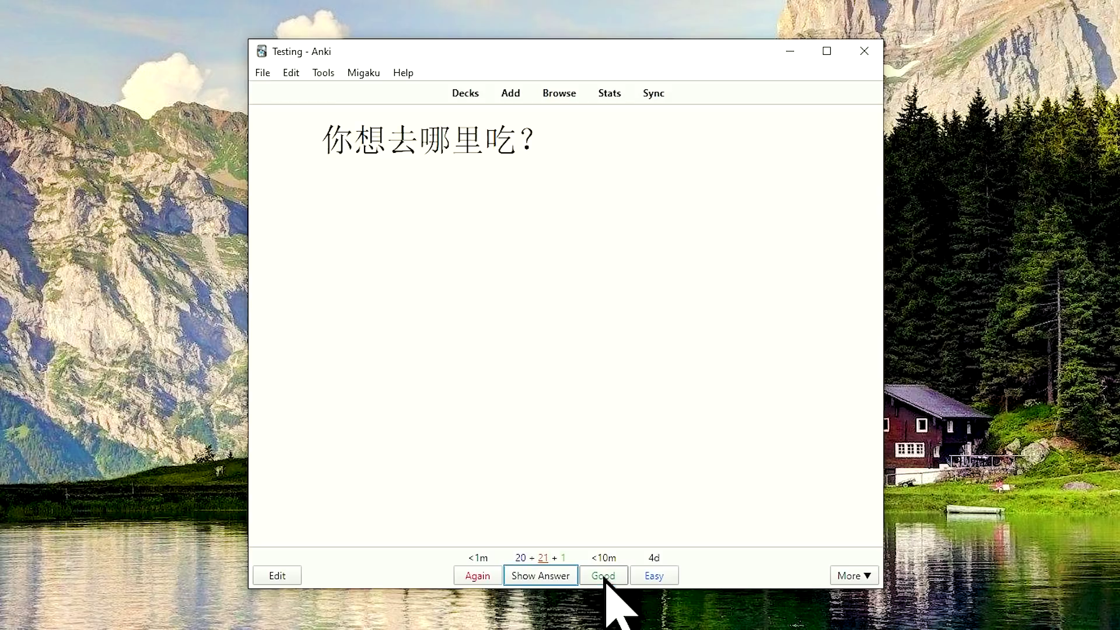
Step: Mark one card Again, rate the rest Good through 他不会做。, then open the Migaku menu
left_click(476, 575)
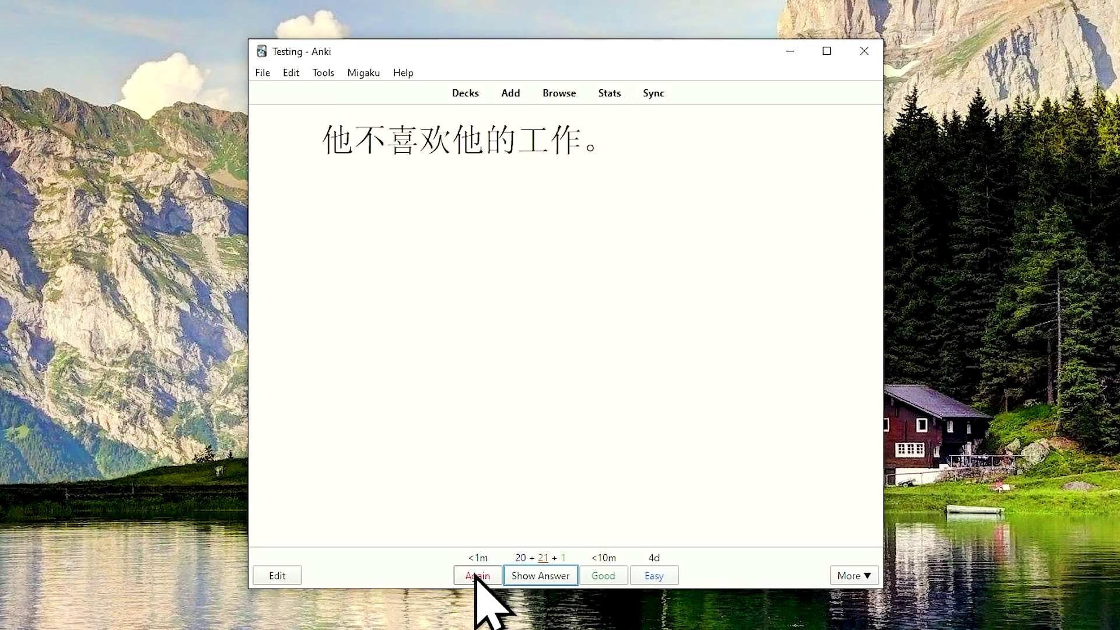
left_click(532, 577)
left_click(566, 578)
left_click(603, 577)
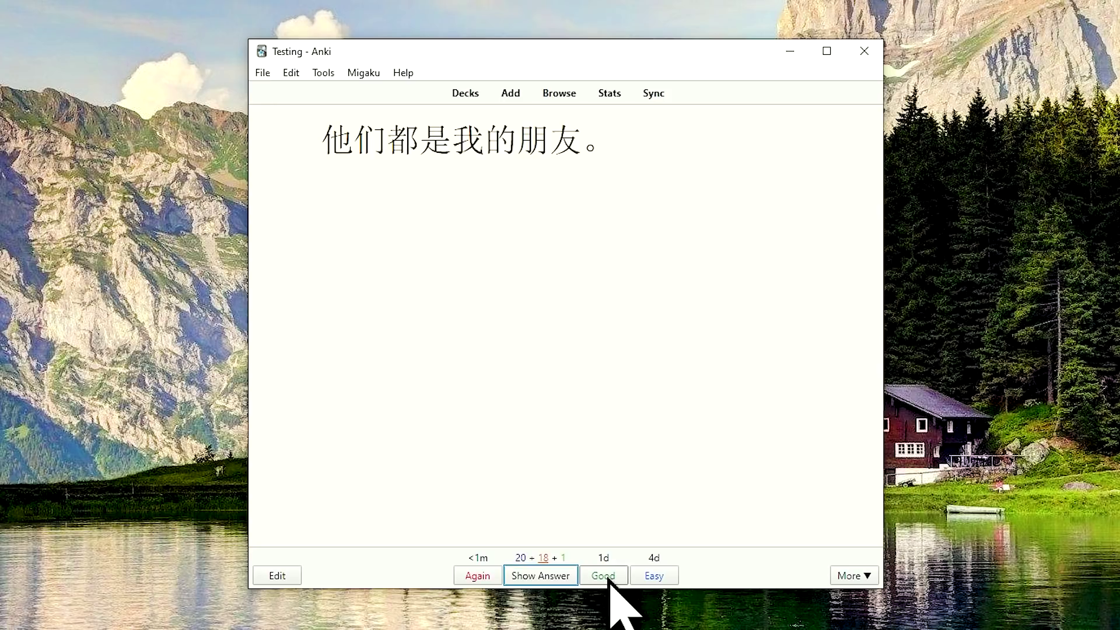
left_click(604, 576)
left_click(604, 577)
left_click(604, 576)
left_click(604, 577)
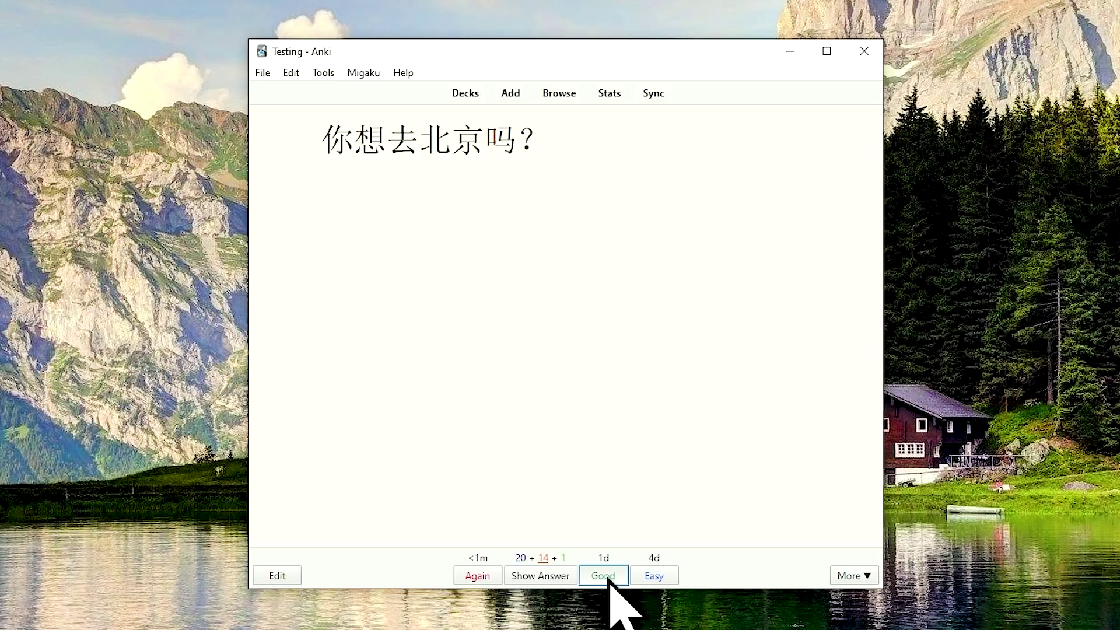
left_click(604, 576)
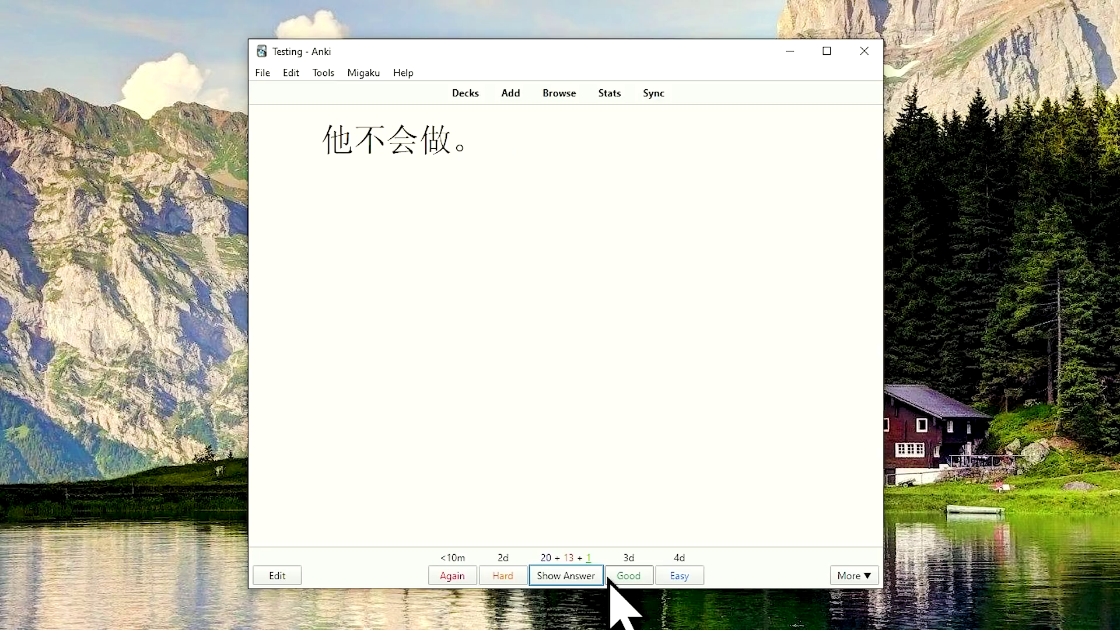
left_click(608, 577)
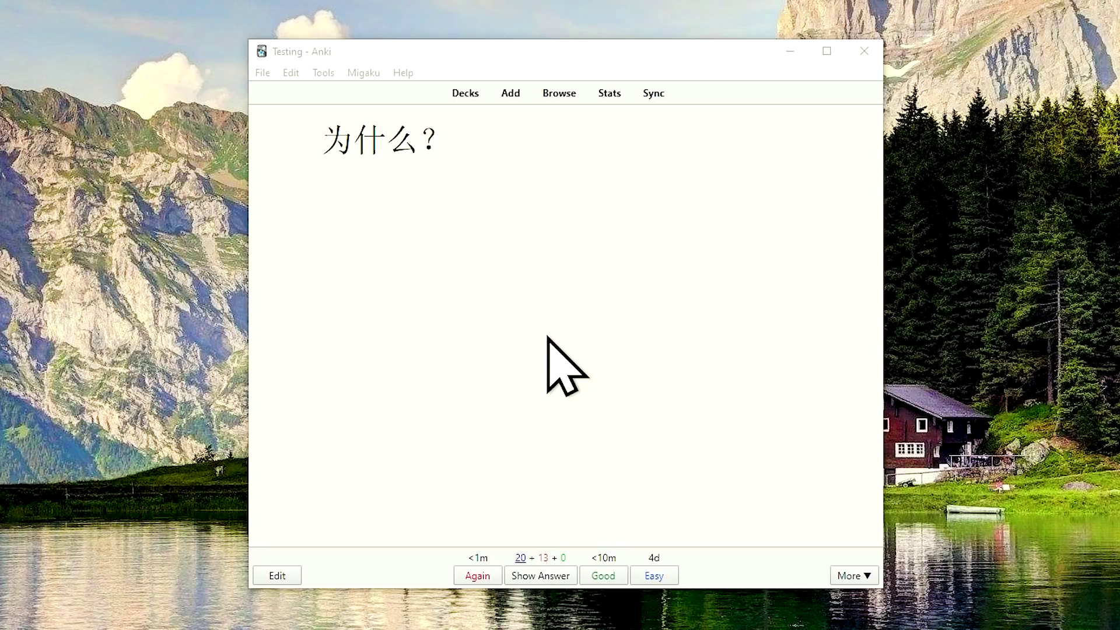
left_click(363, 73)
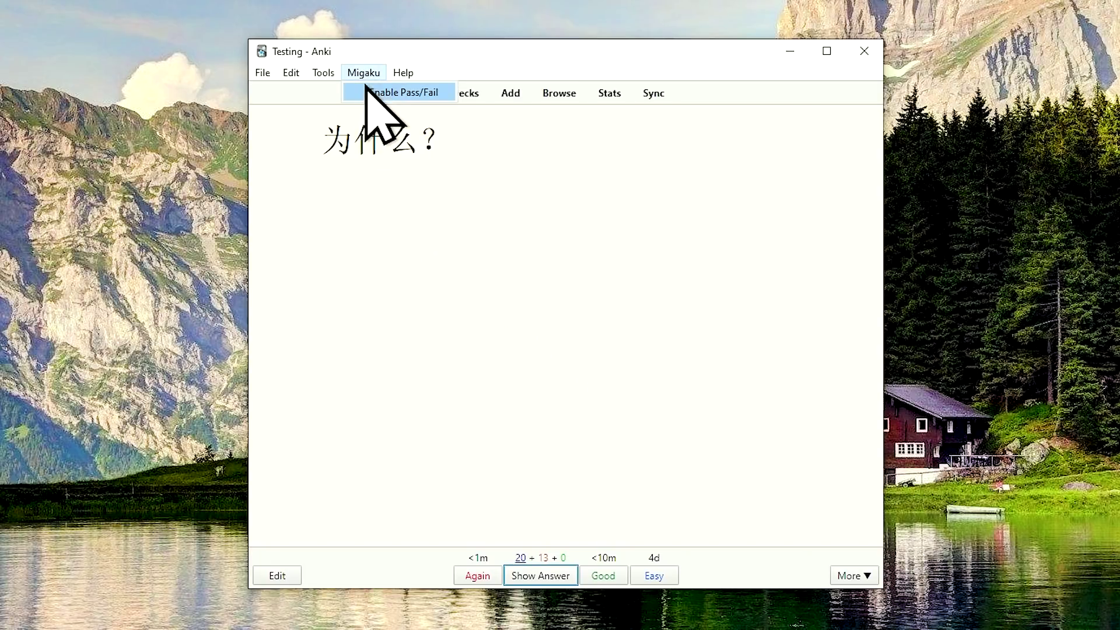
Step: Enable Pass/Fail grading and pass the first few cards, including 为什么？
left_click(422, 93)
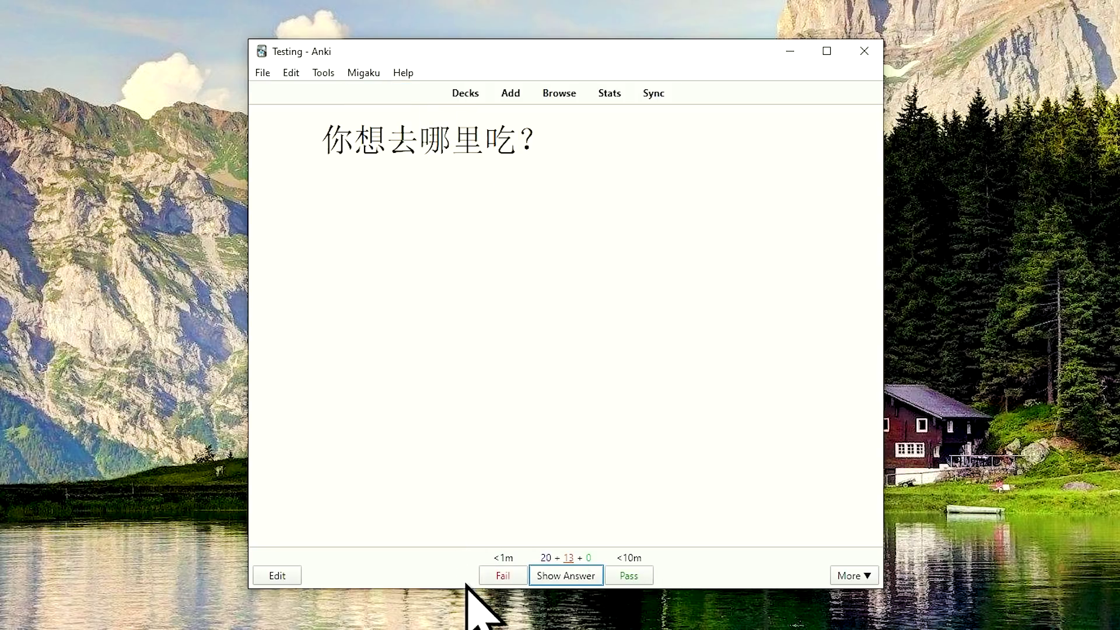
left_click(577, 578)
left_click(607, 577)
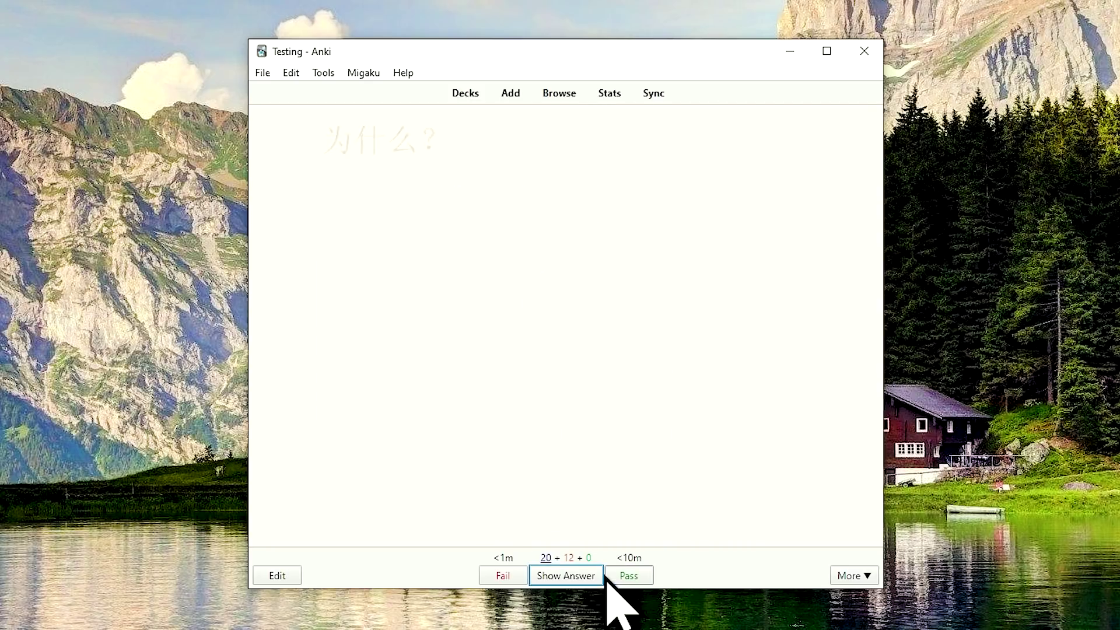
left_click(593, 577)
left_click(600, 579)
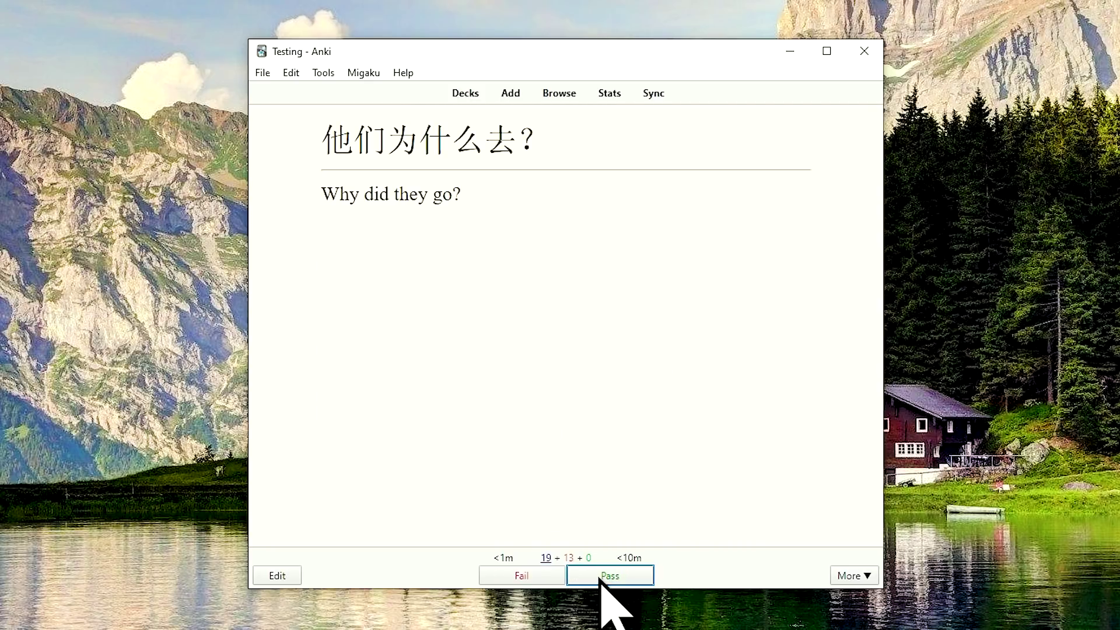
left_click(599, 580)
left_click(598, 580)
left_click(594, 579)
Step: Fail a run of cards up to 他要去看老师。
left_click(546, 578)
left_click(546, 578)
left_click(546, 578)
left_click(546, 577)
left_click(545, 578)
left_click(545, 578)
left_click(545, 577)
left_click(546, 578)
left_click(545, 578)
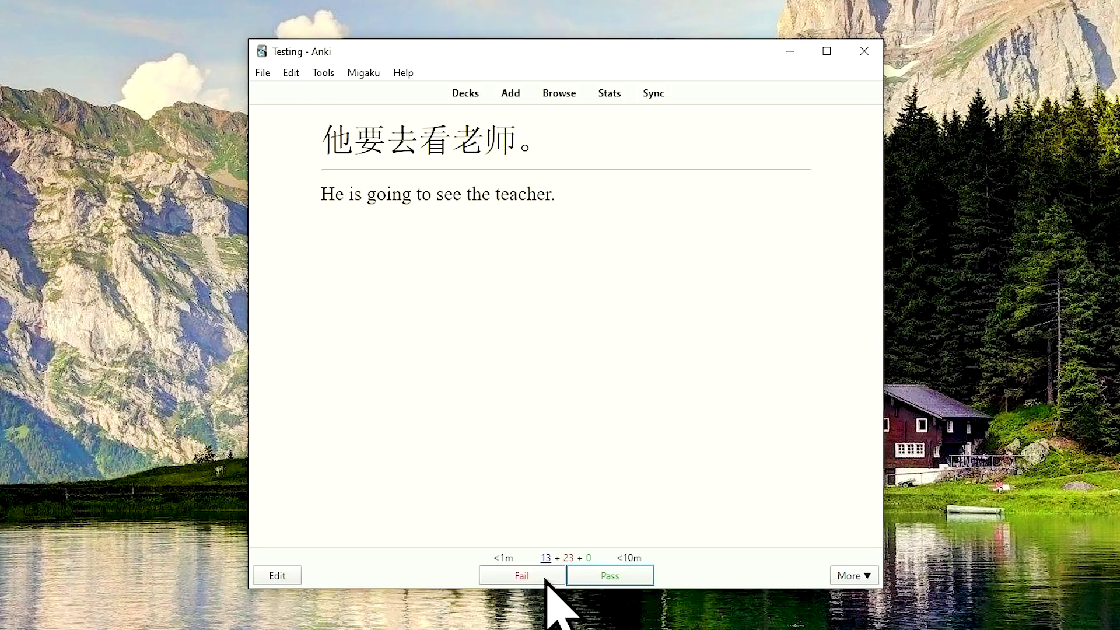
left_click(546, 578)
Step: Pass the cards from 他是美国人。 through 他跟你说什么，你就做什么。
left_click(575, 580)
left_click(582, 577)
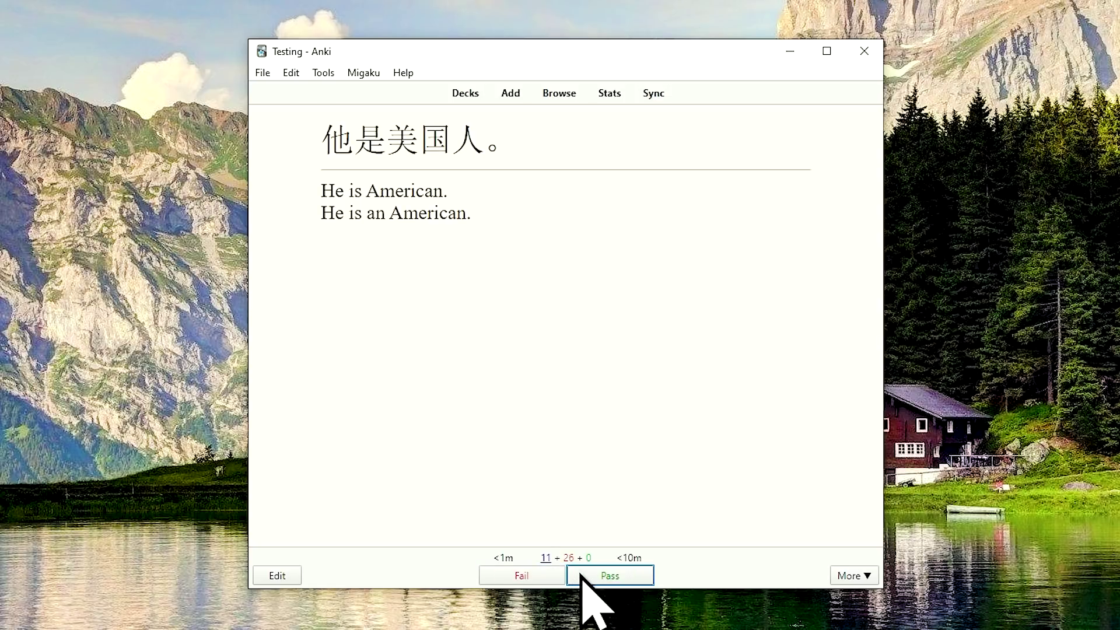
left_click(581, 576)
left_click(582, 577)
left_click(582, 576)
left_click(581, 576)
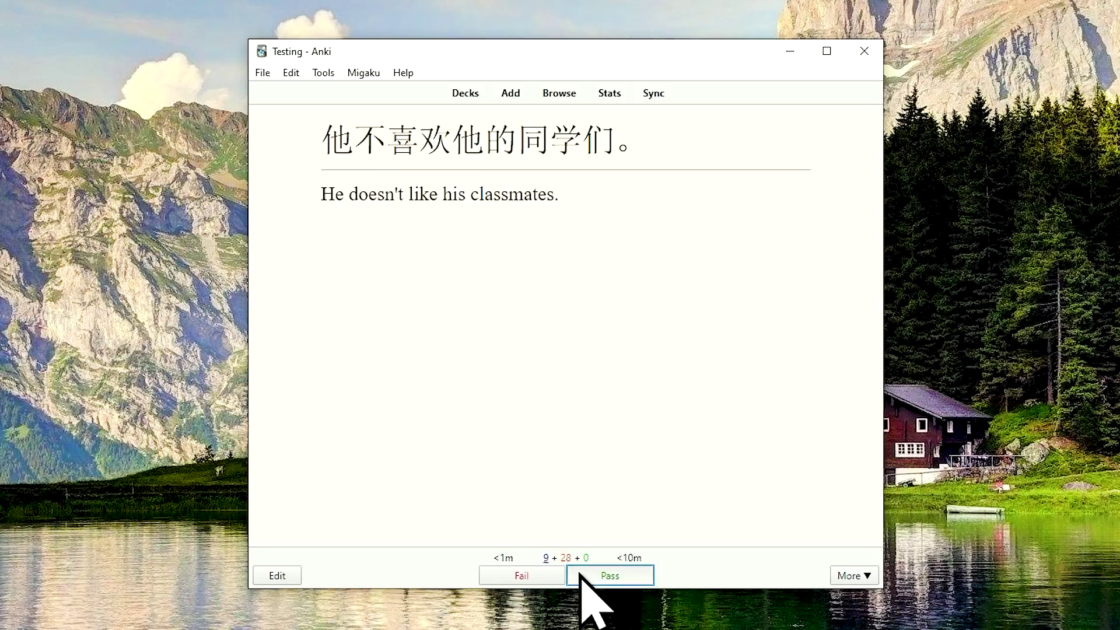
left_click(582, 576)
left_click(582, 577)
left_click(579, 575)
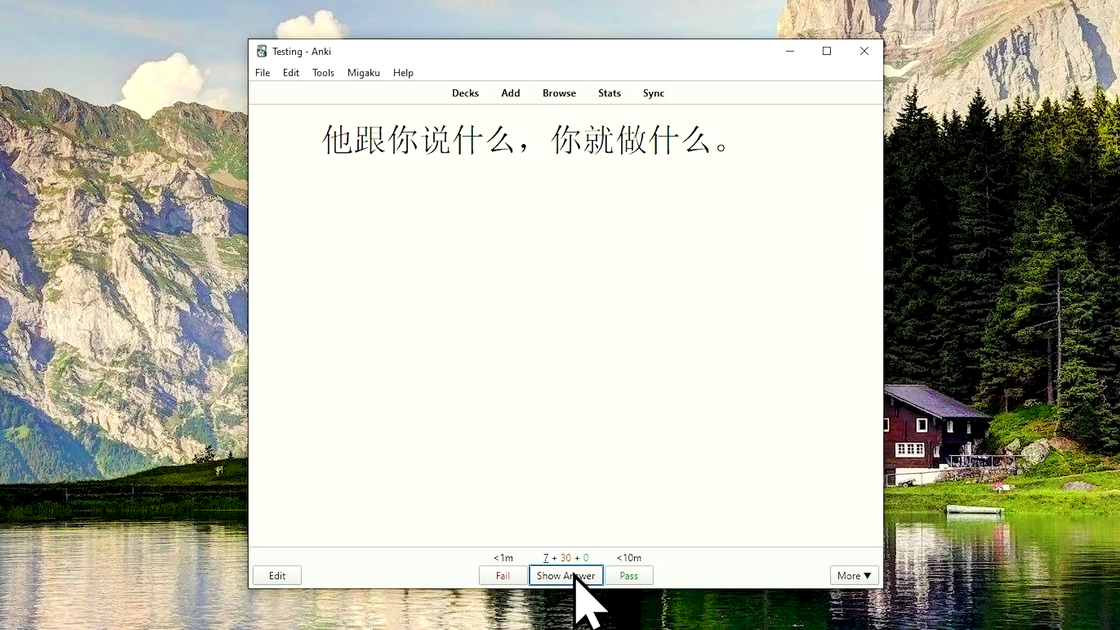
left_click(569, 576)
left_click(561, 577)
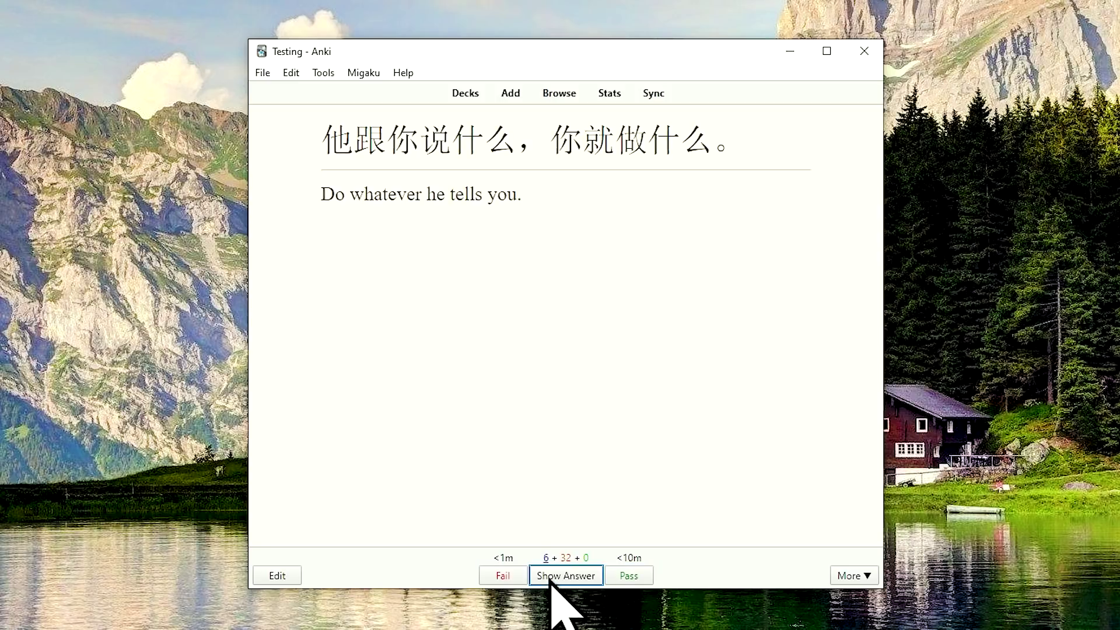
Step: Pass the next run of cards, from 你想走的时候就走吧。 through 他是美国人。
left_click(623, 581)
left_click(625, 580)
left_click(625, 580)
left_click(624, 580)
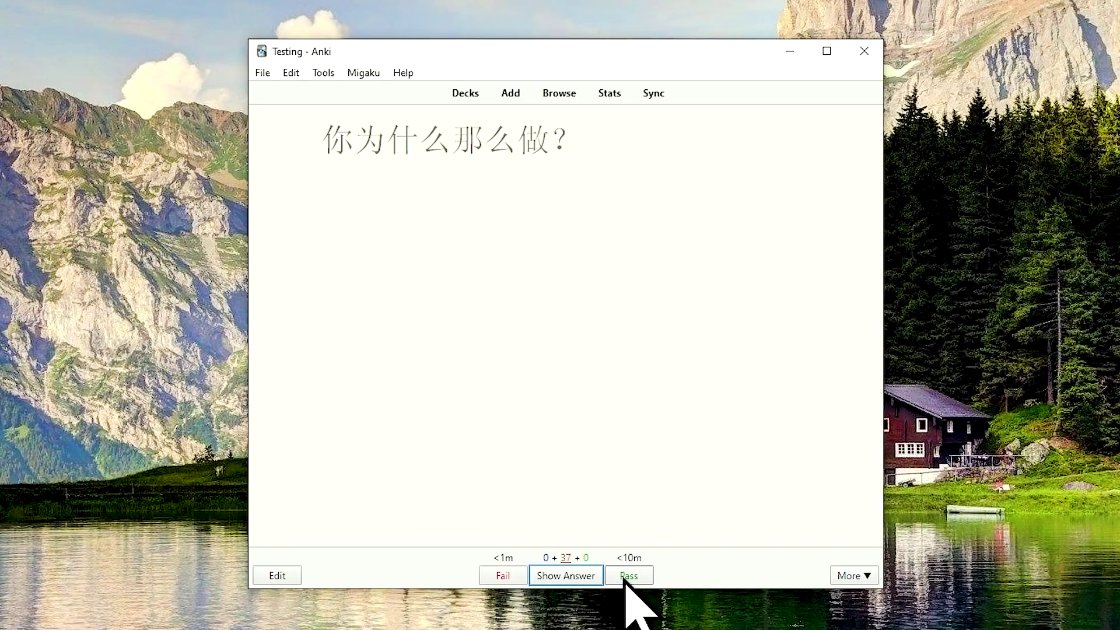
left_click(624, 580)
left_click(624, 580)
left_click(624, 580)
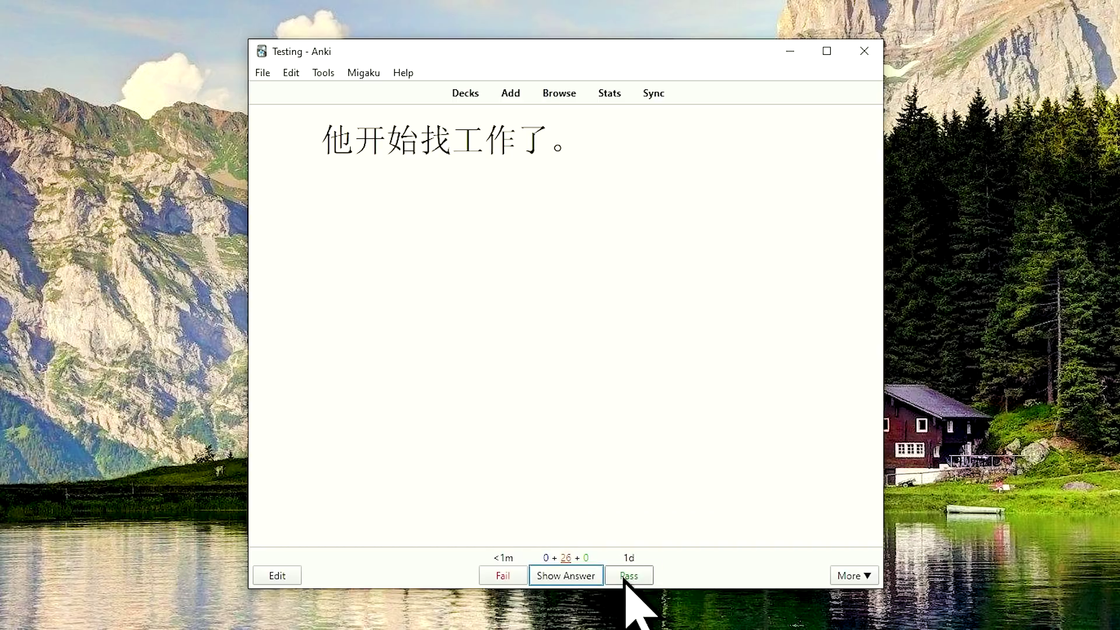
left_click(624, 580)
left_click(624, 580)
left_click(624, 580)
left_click(624, 580)
left_click(624, 580)
left_click(624, 580)
left_click(625, 580)
Step: Pass the remaining cards until only one card is left due
left_click(625, 580)
left_click(625, 580)
left_click(625, 580)
left_click(625, 580)
left_click(625, 580)
left_click(624, 580)
left_click(624, 580)
left_click(624, 580)
left_click(624, 580)
left_click(624, 580)
left_click(624, 580)
left_click(624, 580)
left_click(625, 580)
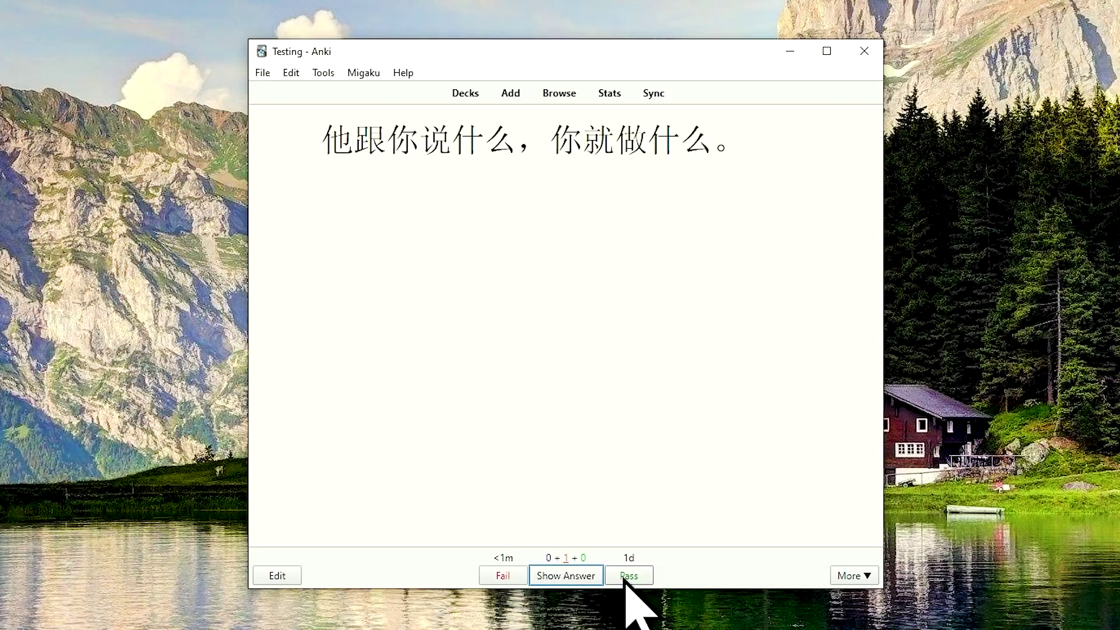
left_click(625, 580)
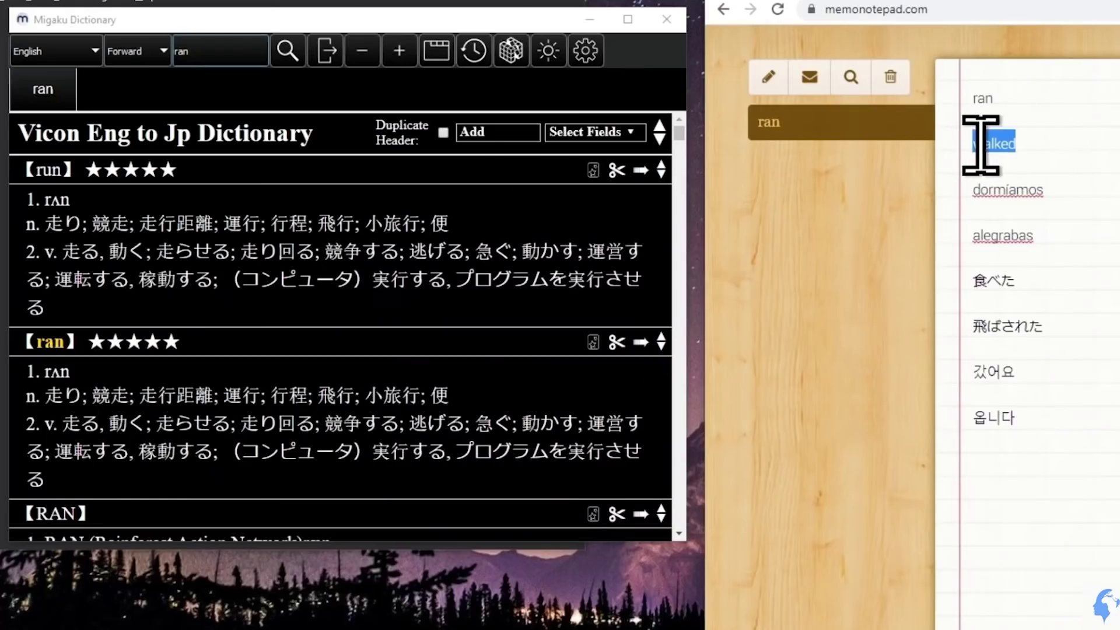
Step: Look up 'walked', then set the dictionary to Spanish and look up 'dormíamos' and 'alegrabas'
double_click(994, 143)
left_click(35, 50)
left_click(48, 182)
double_click(1018, 190)
left_click_drag(1033, 236, 972, 234)
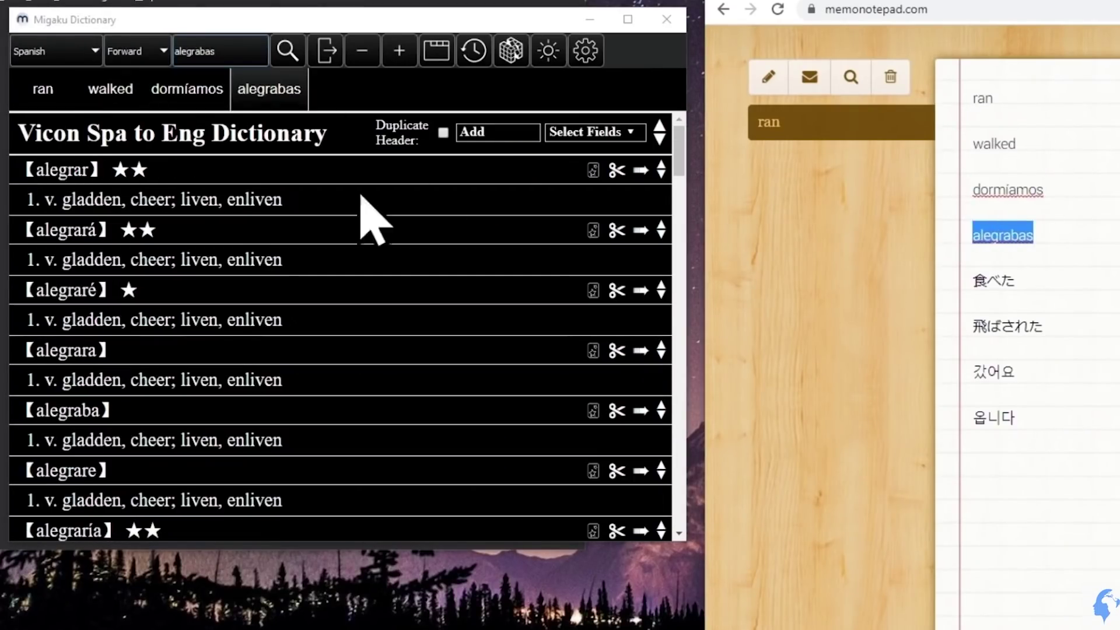